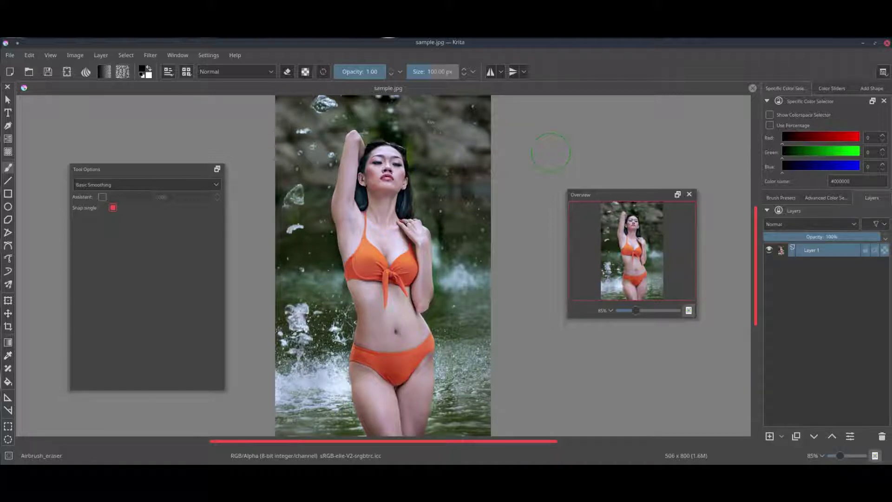
# Duplicate Layer 1 from its context menu, creating Copy of Layer 1 above it.
pyautogui.rightClick(830, 253)
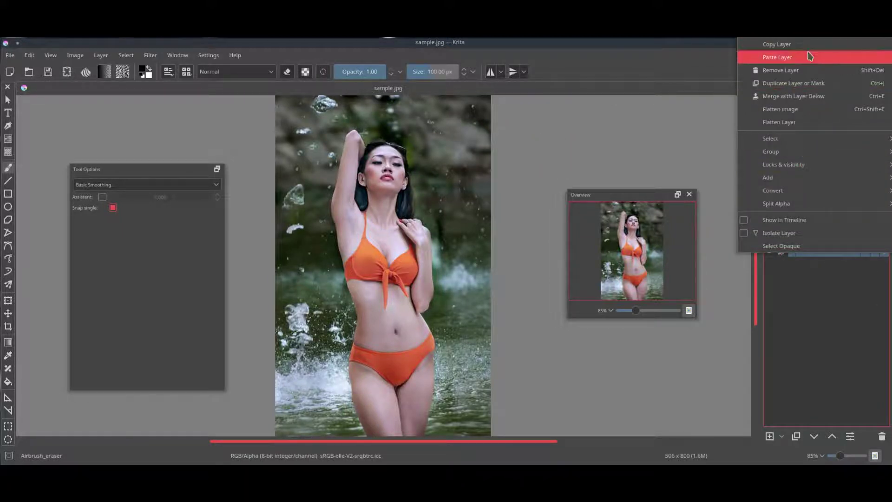
pyautogui.click(807, 87)
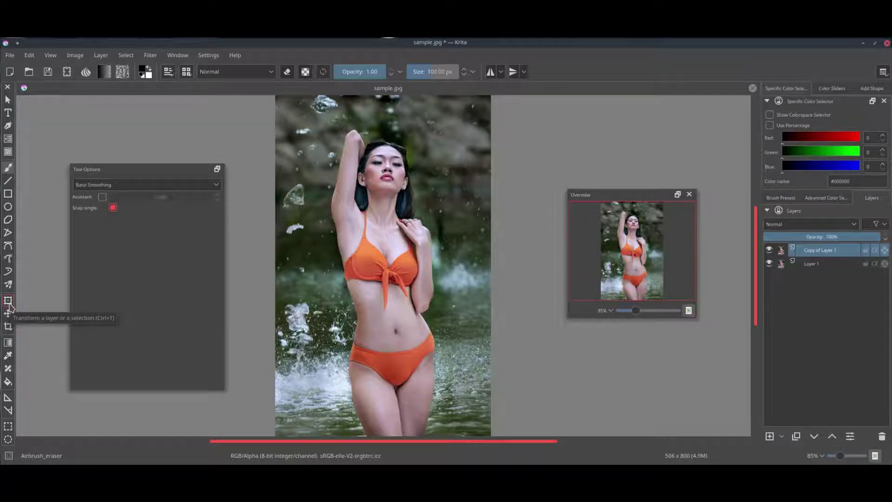
# Activate the Transform tool on Copy of Layer 1 in free transform mode.
pyautogui.click(8, 300)
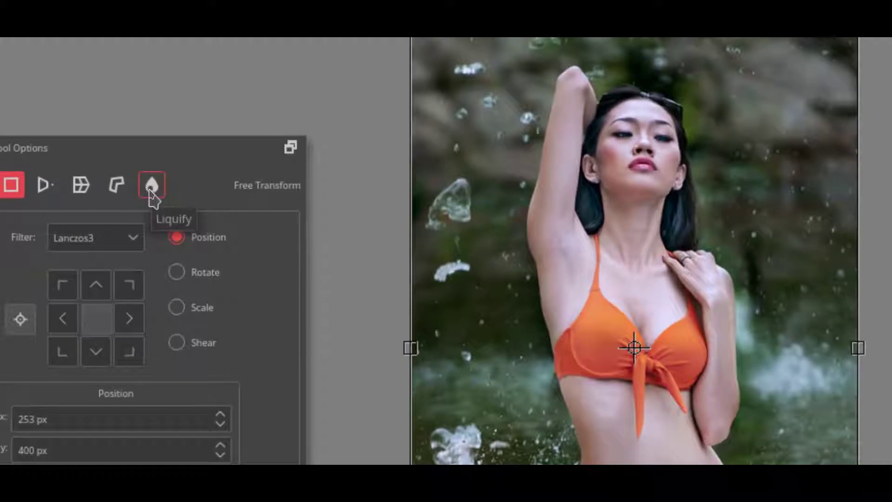
pyautogui.click(150, 191)
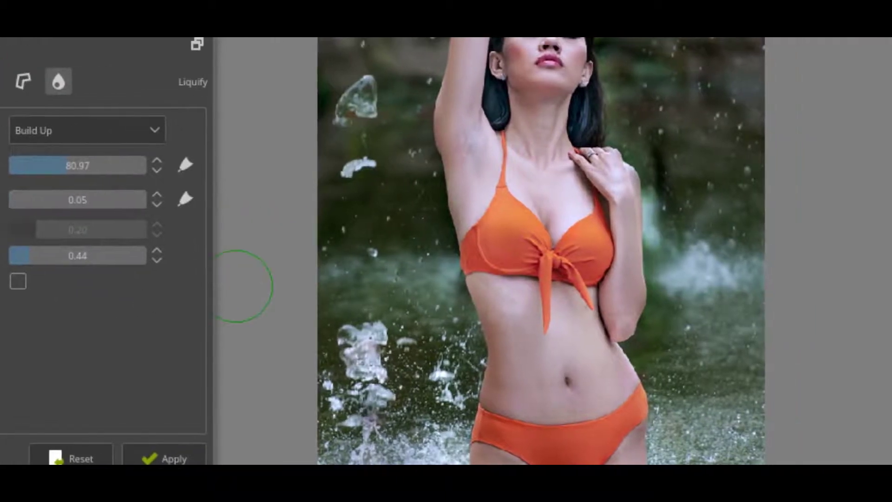
pyautogui.press('-')
pyautogui.press('-')
pyautogui.press('-')
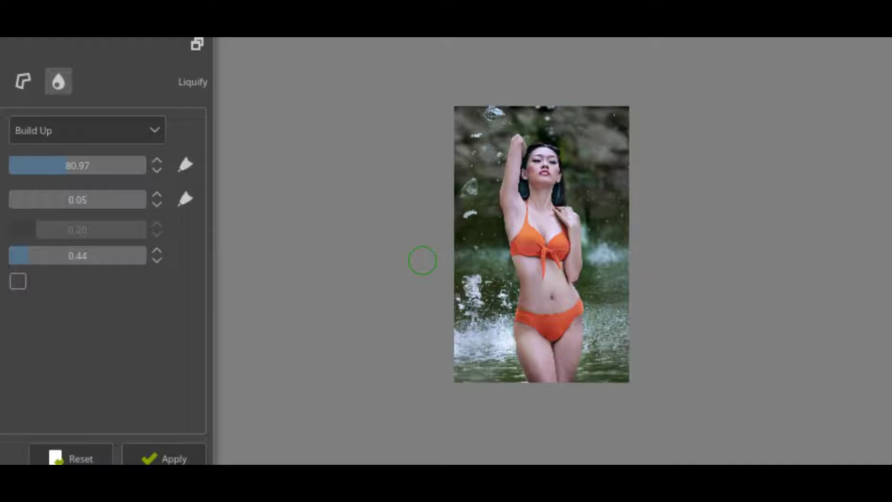
pyautogui.press('Escape')
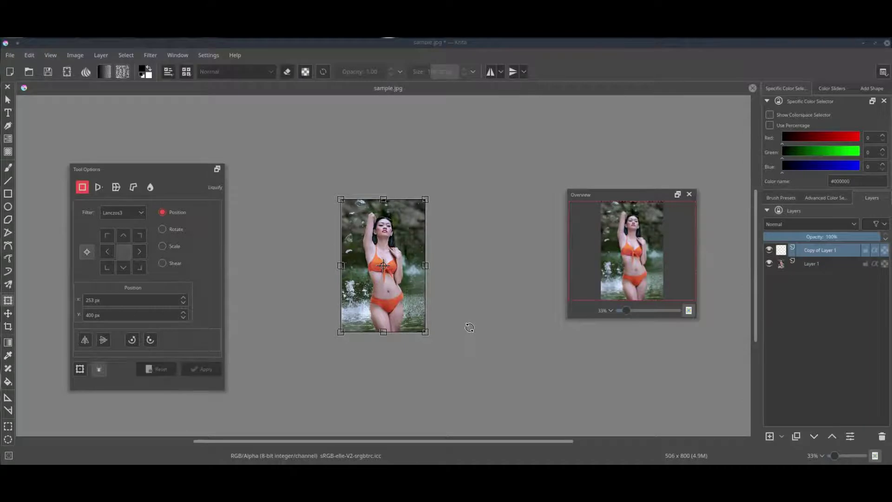
# Zoom the canvas to 100% and switch the copy's transform to Liquify mode.
pyautogui.scroll(1, 616, 273)
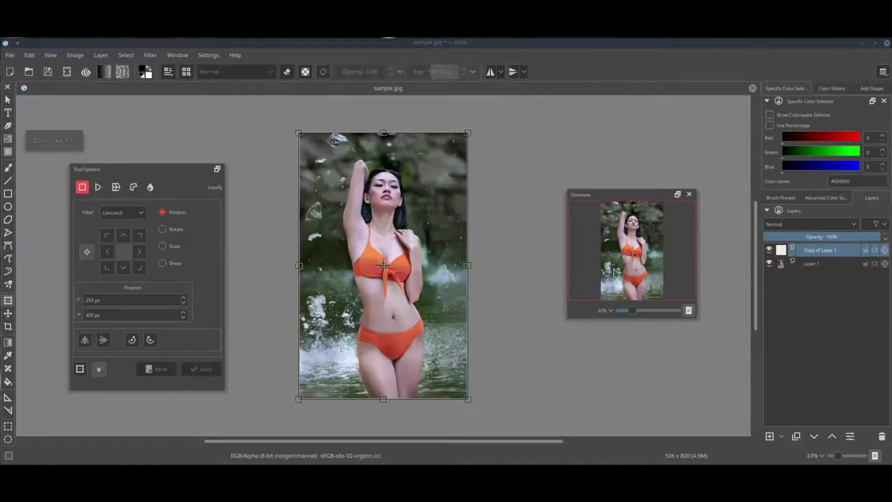
pyautogui.scroll(2, 616, 272)
pyautogui.scroll(-1, 616, 273)
pyautogui.scroll(1, 615, 273)
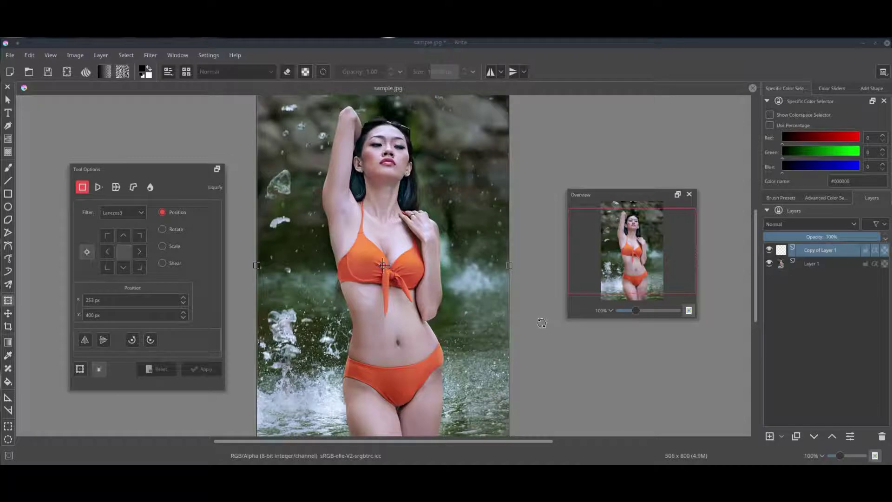
pyautogui.click(151, 189)
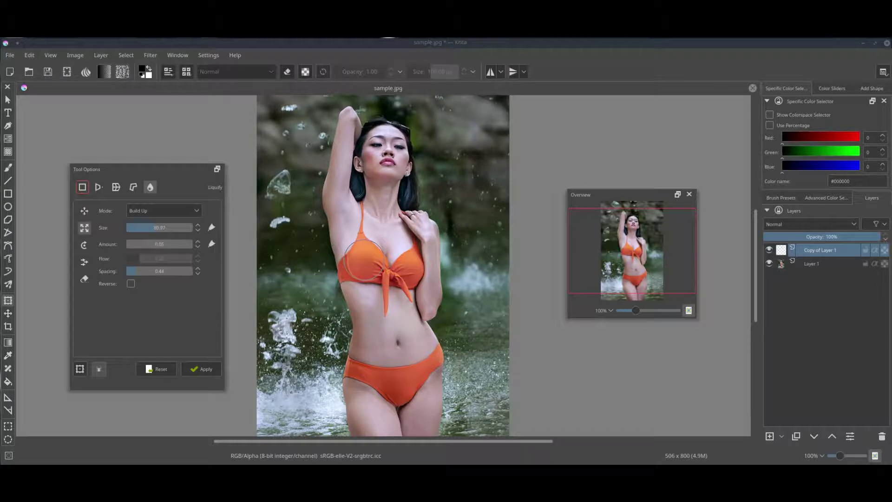
# Paint Build Up liquify strokes over the right and left bikini cups to make them fuller.
pyautogui.click(364, 261)
pyautogui.moveTo(363, 261); pyautogui.dragTo(362, 259)
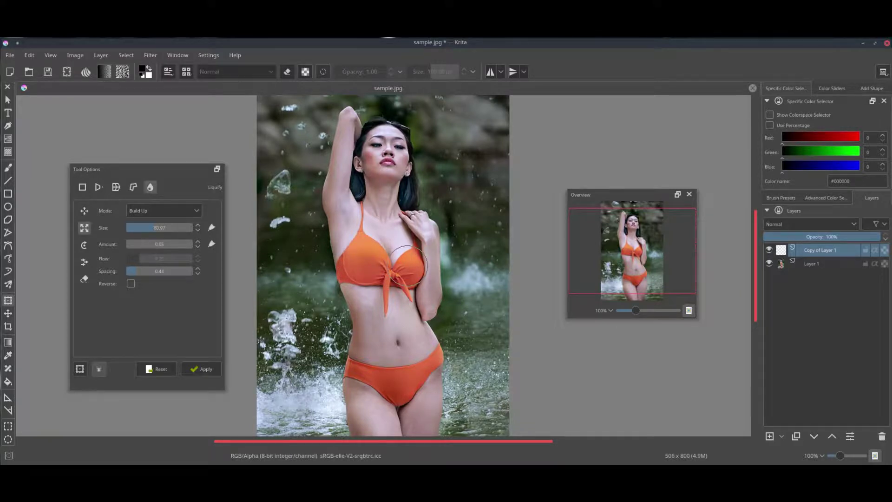
pyautogui.moveTo(409, 265); pyautogui.dragTo(404, 251)
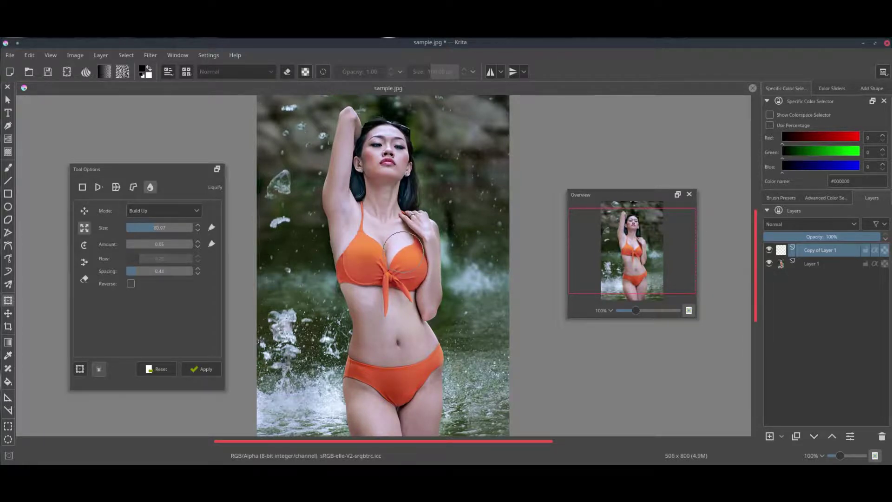
pyautogui.moveTo(367, 250); pyautogui.dragTo(405, 252)
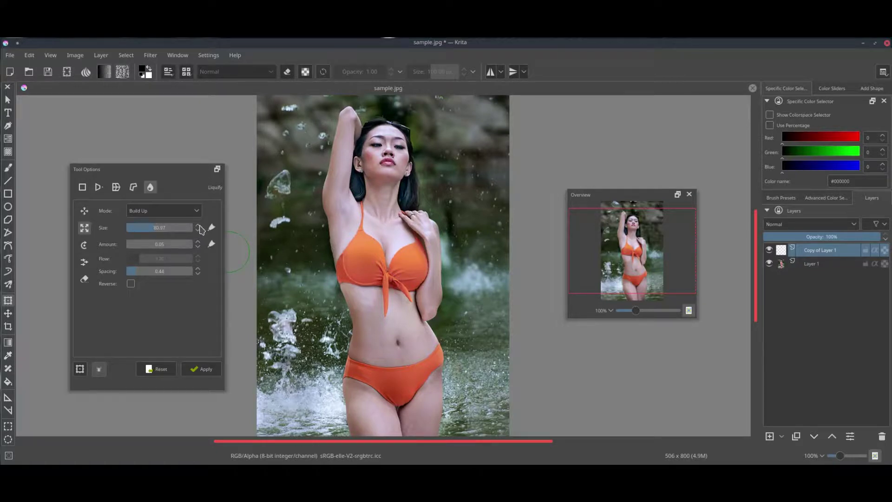
# Set the Liquify brush size to about 129 with size following pen pressure.
pyautogui.click(199, 226)
pyautogui.click(198, 229)
pyautogui.moveTo(155, 230); pyautogui.dragTo(159, 234)
pyautogui.click(211, 227)
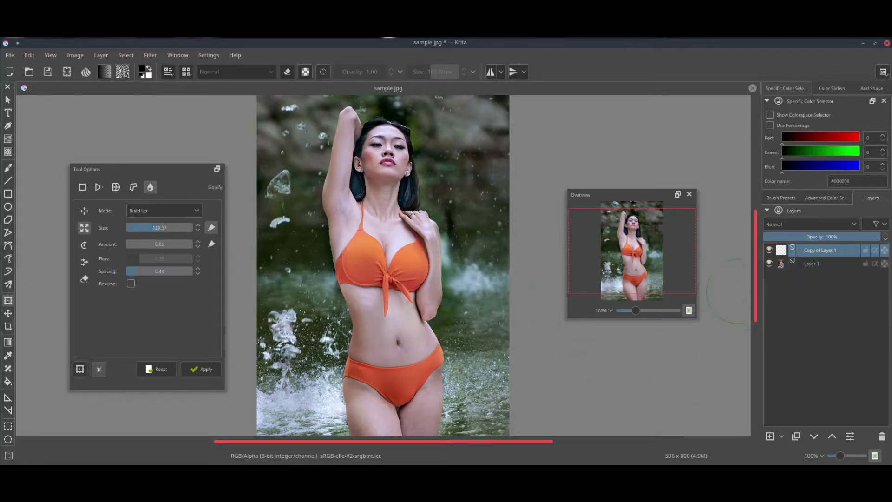
# Toggle Copy of Layer 1's visibility to compare the fuller bust against the original Layer 1.
pyautogui.click(770, 250)
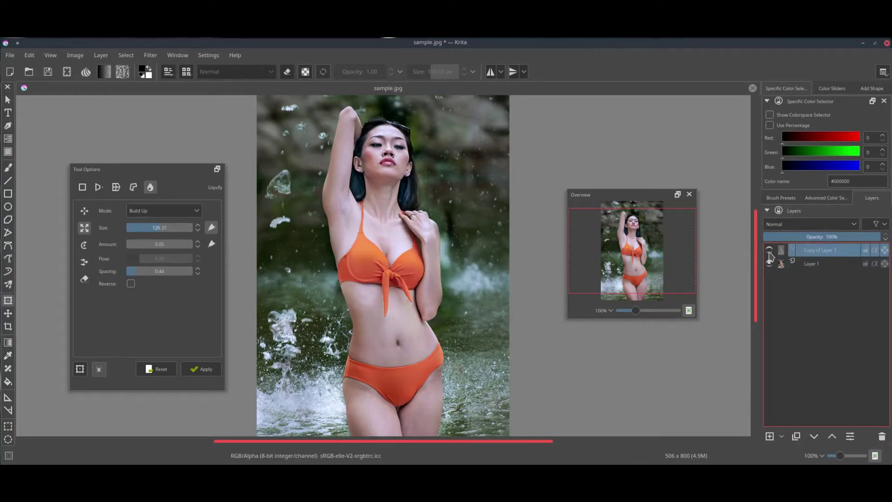
pyautogui.click(769, 250)
pyautogui.click(770, 252)
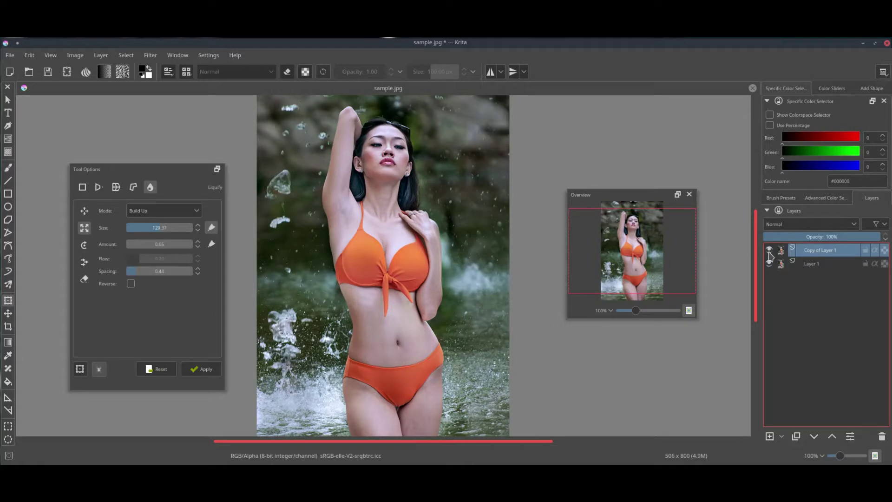